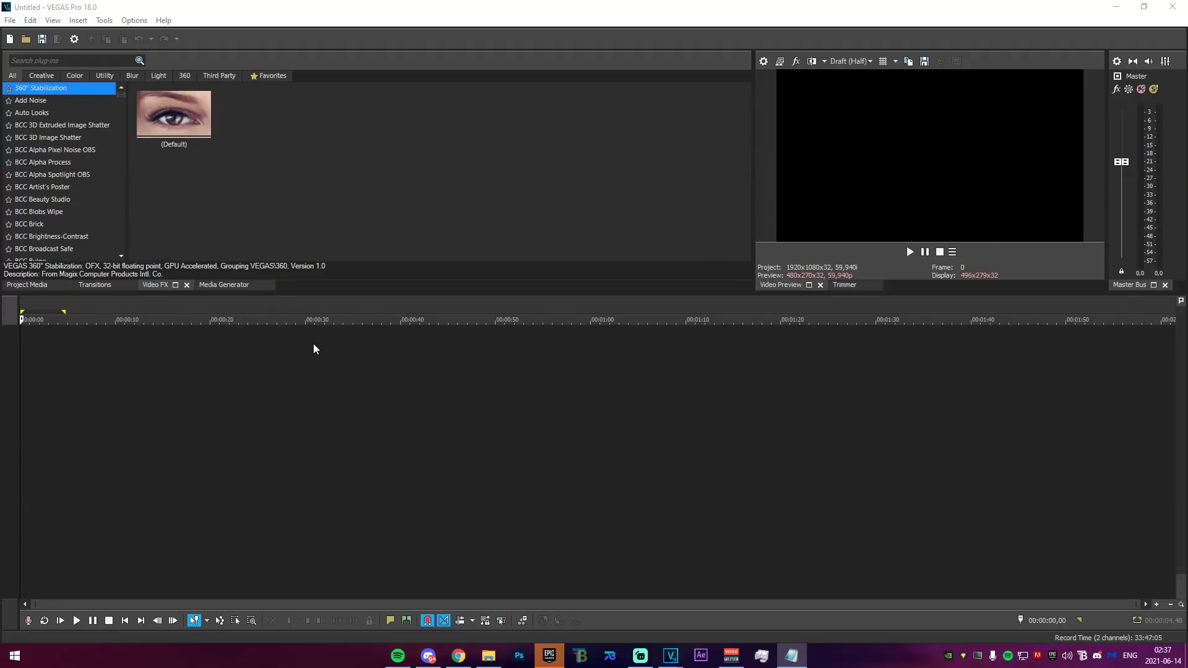
Select a timeline span ending at about 26 seconds, then open the File menu
drag(37, 402, 267, 427)
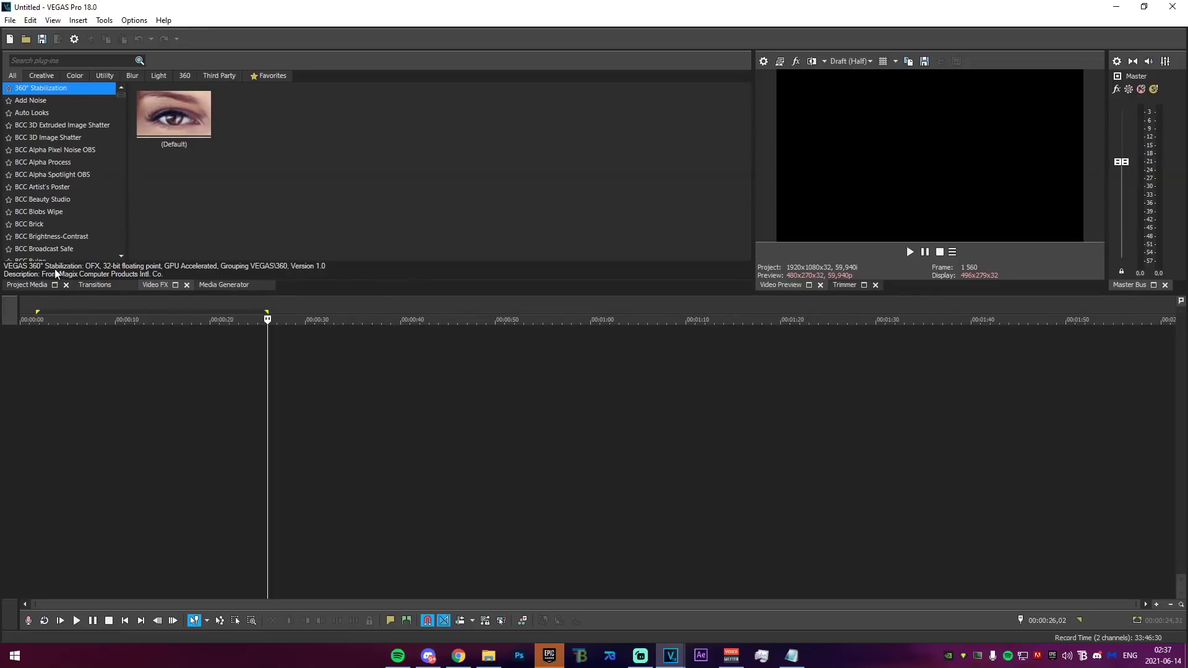
click(10, 20)
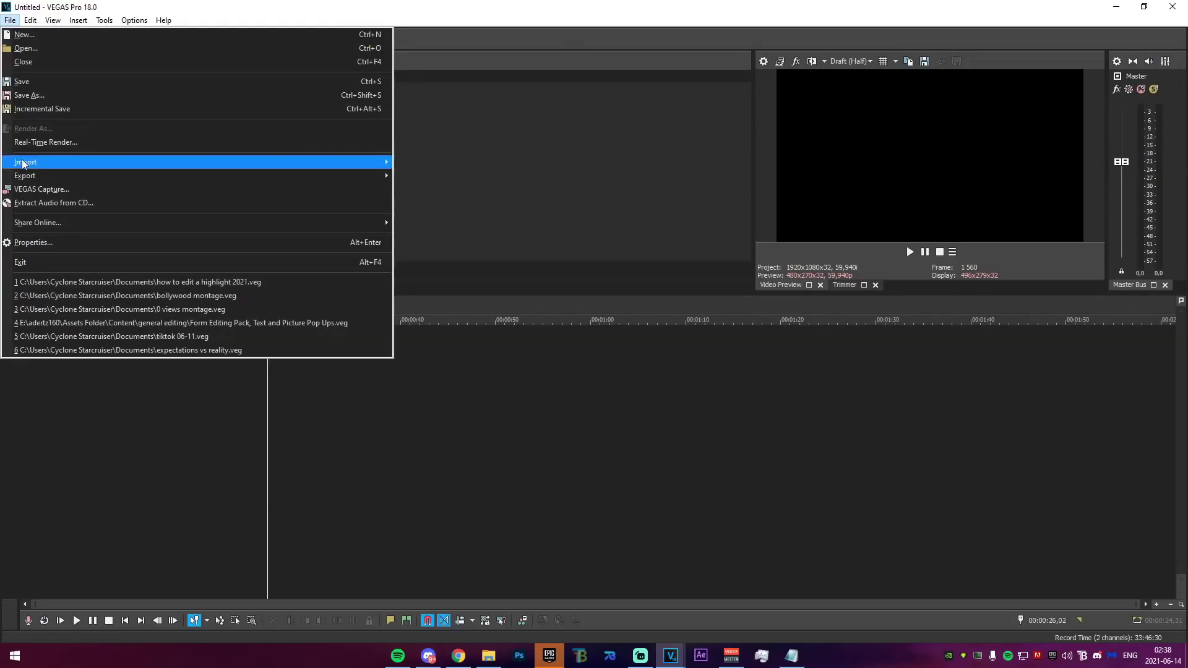
Save the 1920x1080, 59.940 fps project settings as template 'highlight', confirm the duplicate, and apply
click(43, 243)
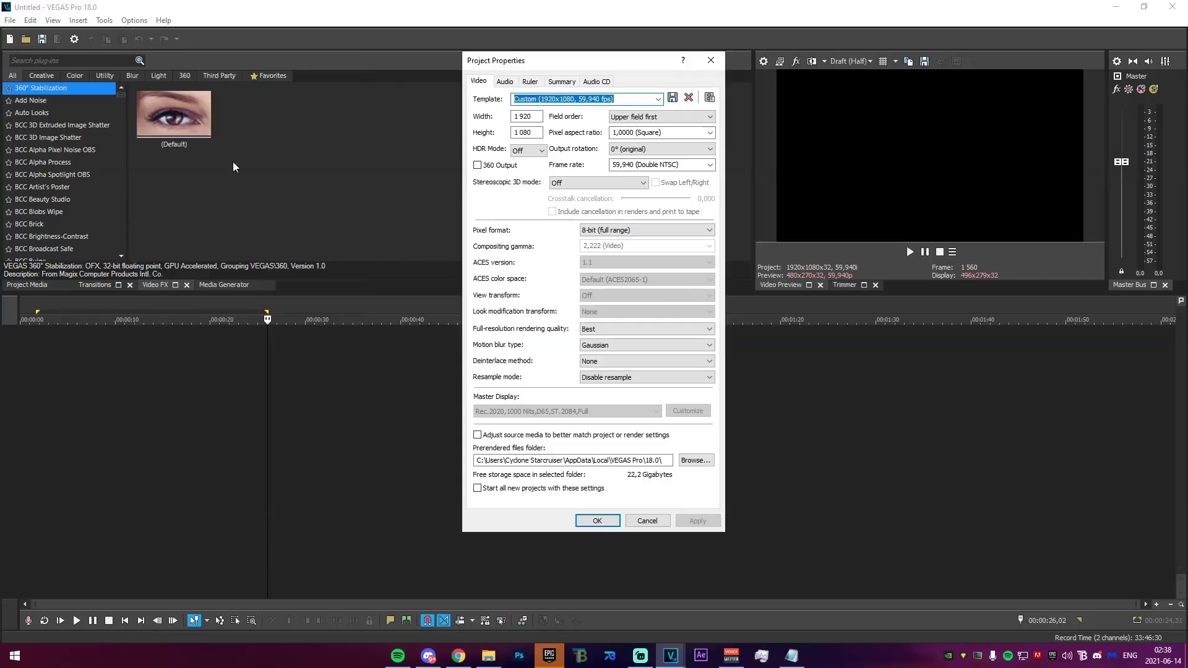
drag(524, 60, 549, 58)
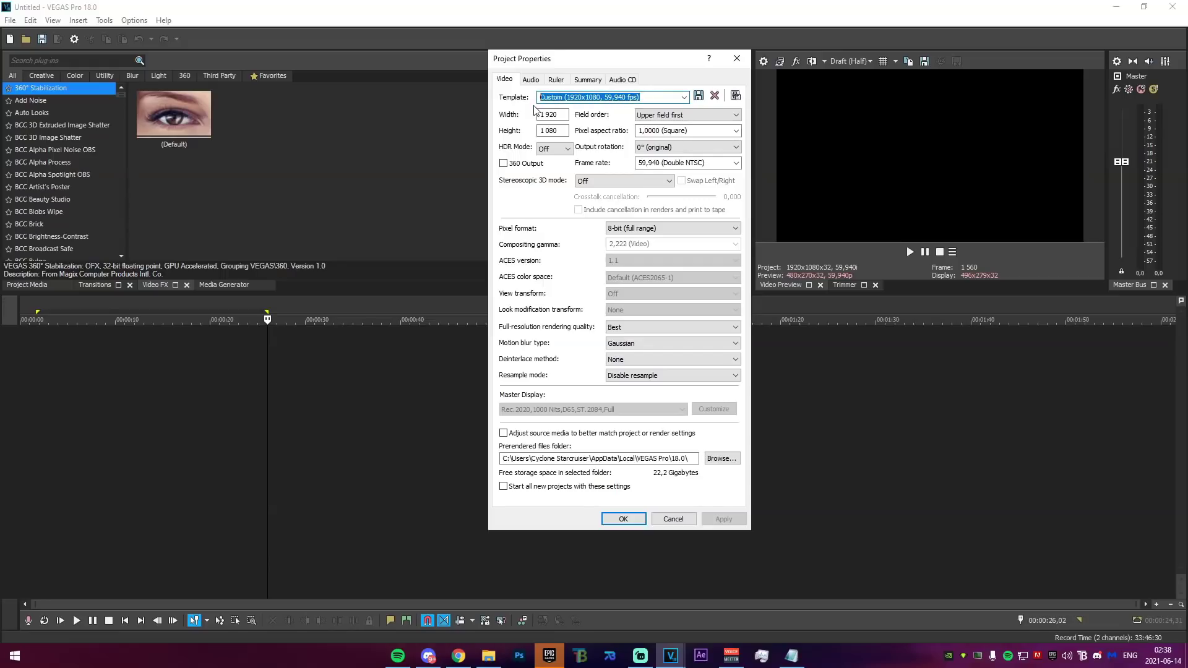
text(highlight)
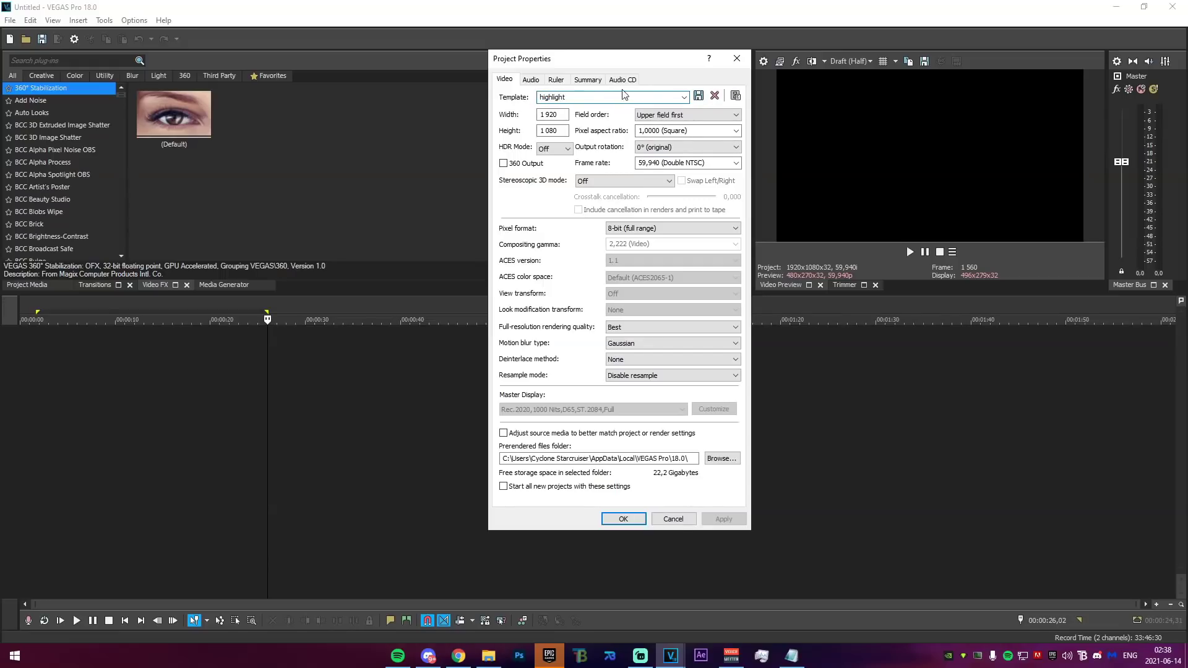
click(698, 96)
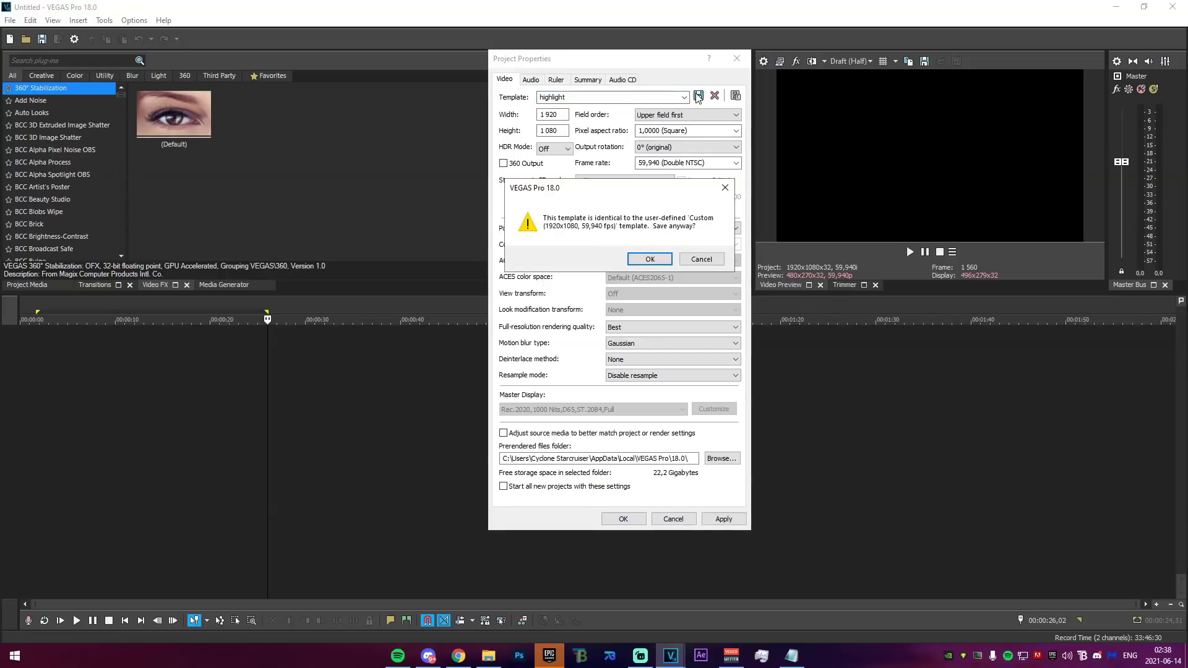
click(645, 254)
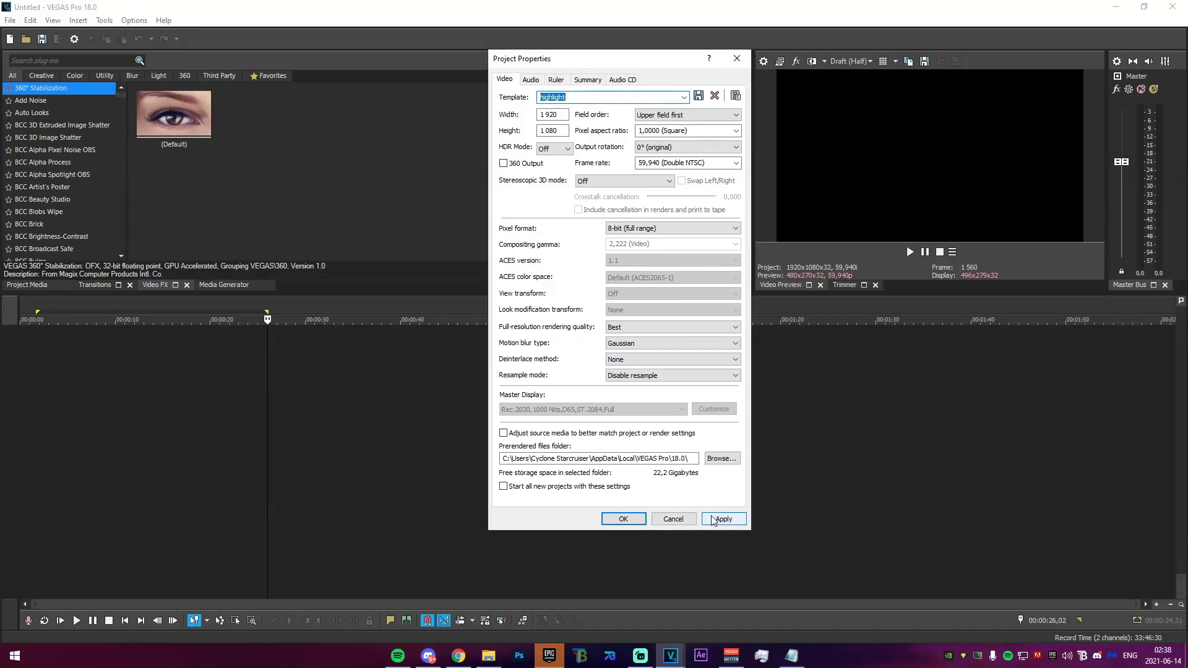
click(732, 519)
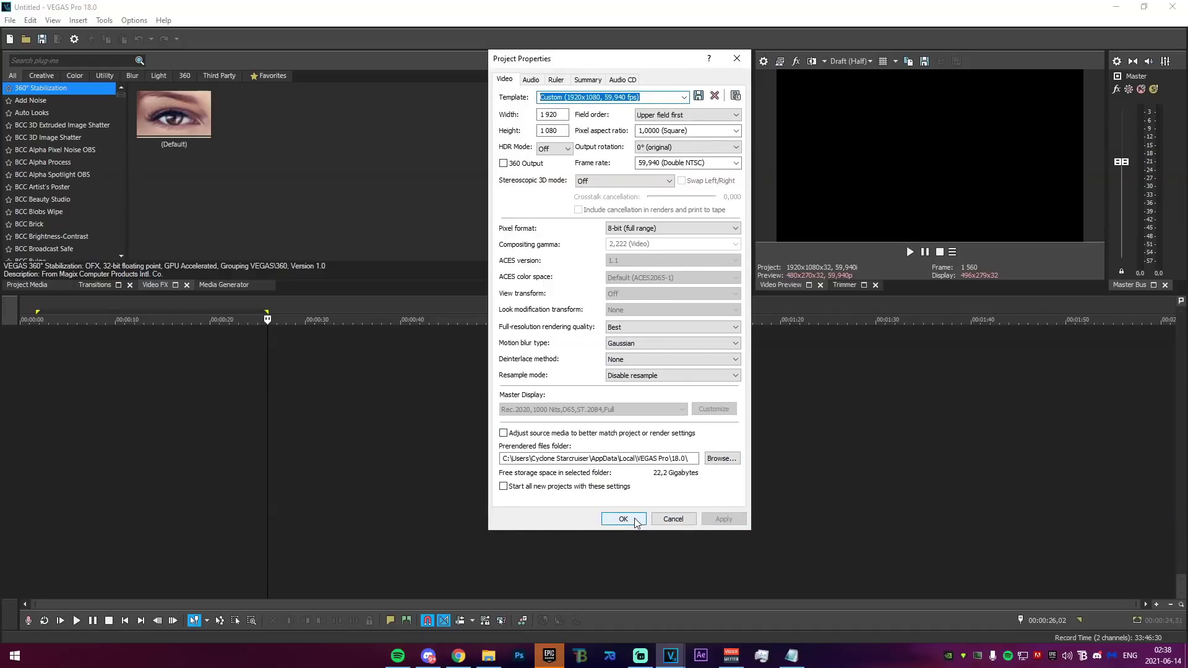
click(641, 519)
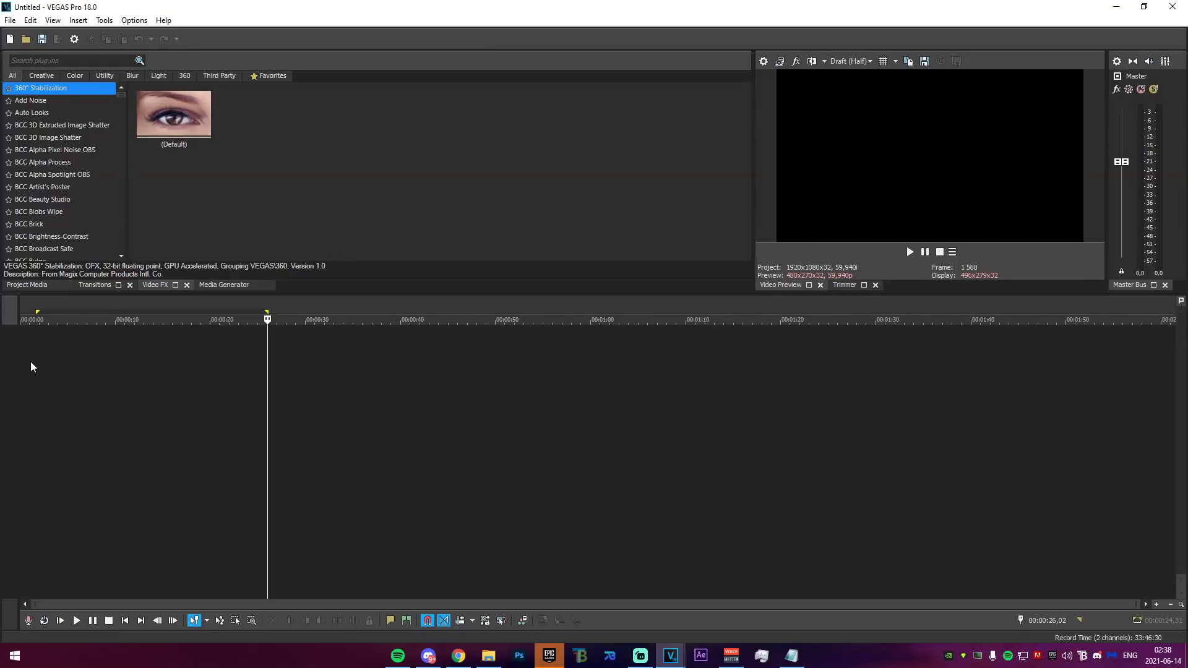
click(104, 20)
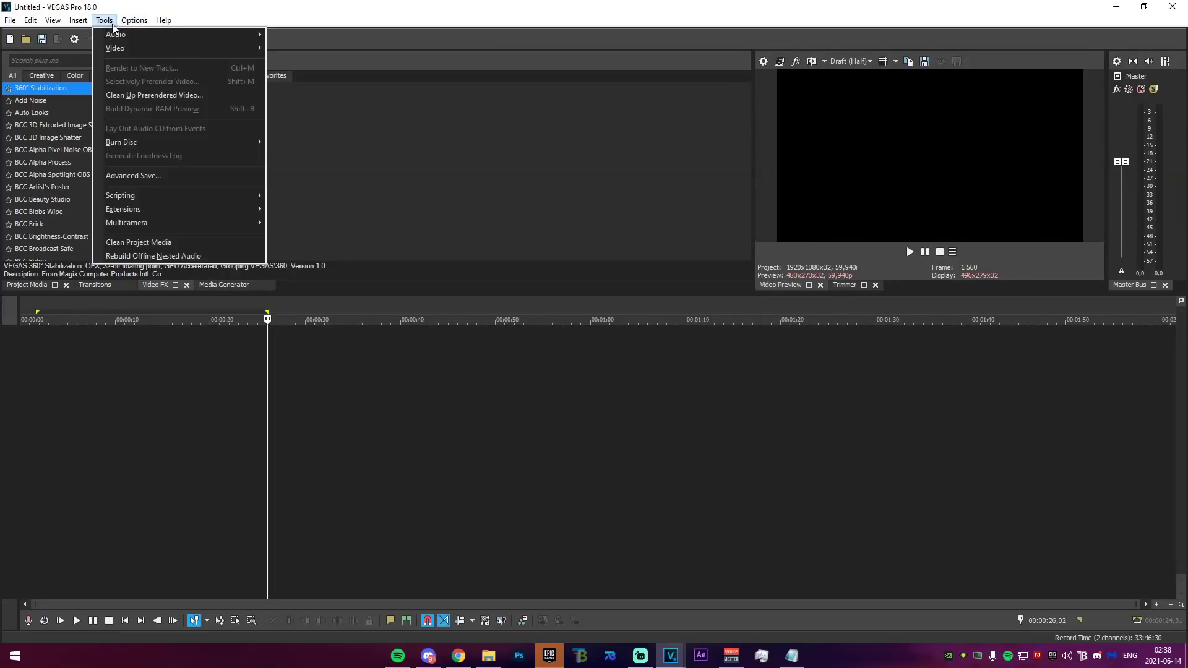
mouse_move(129, 25)
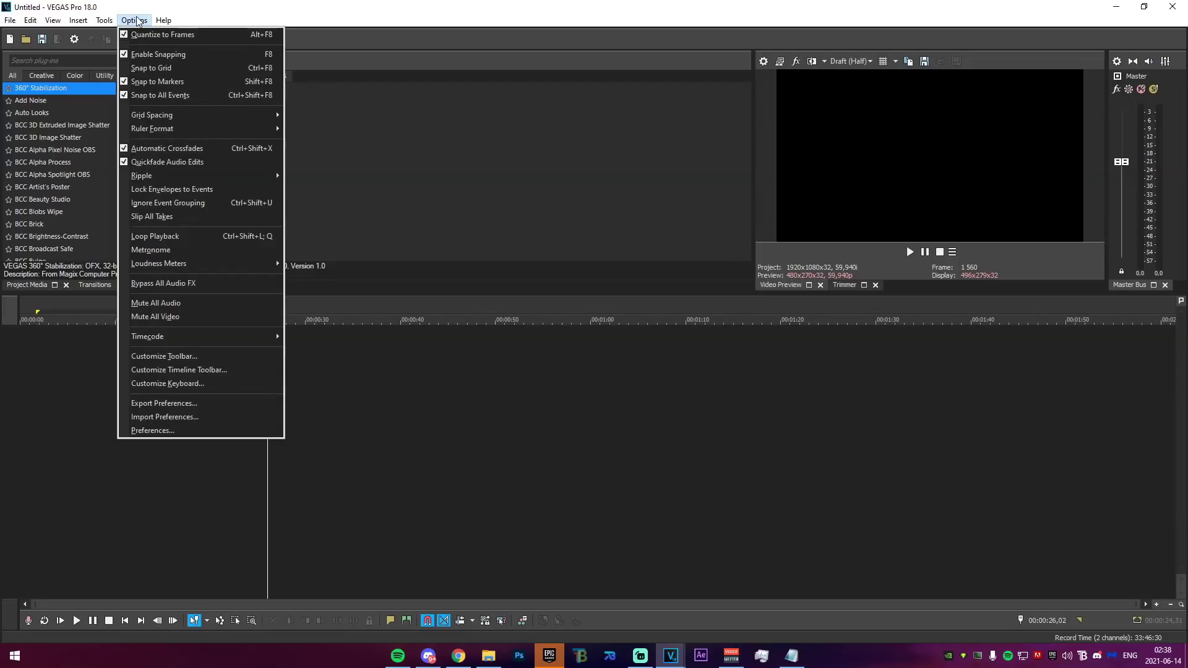
click(181, 429)
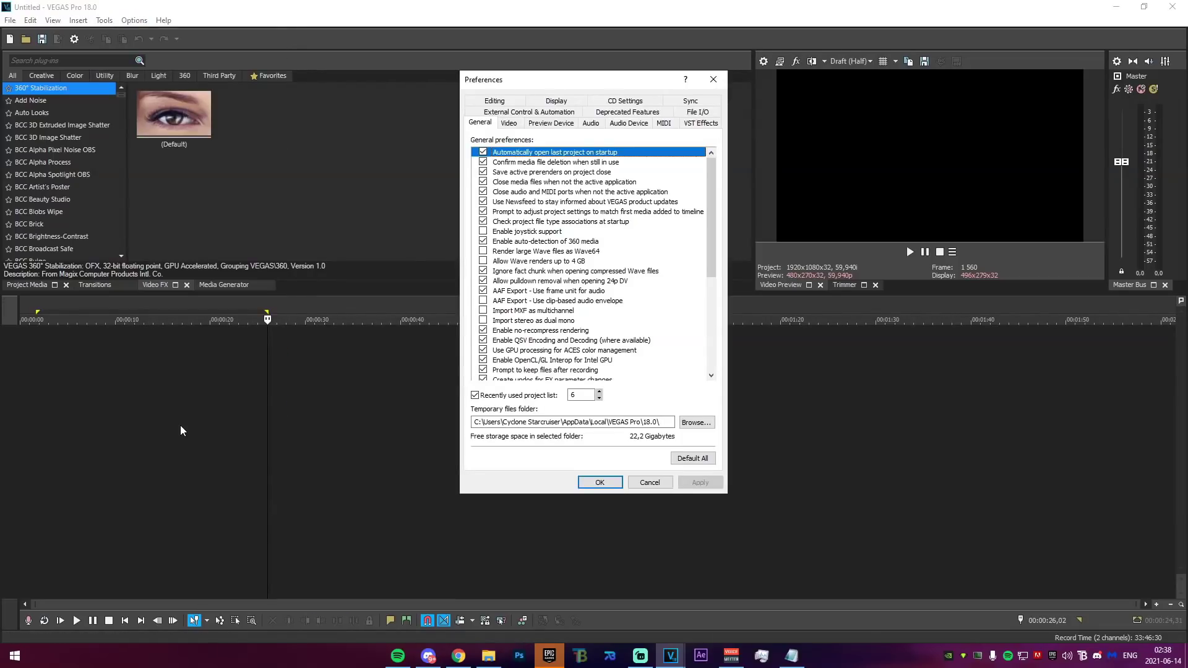
click(509, 123)
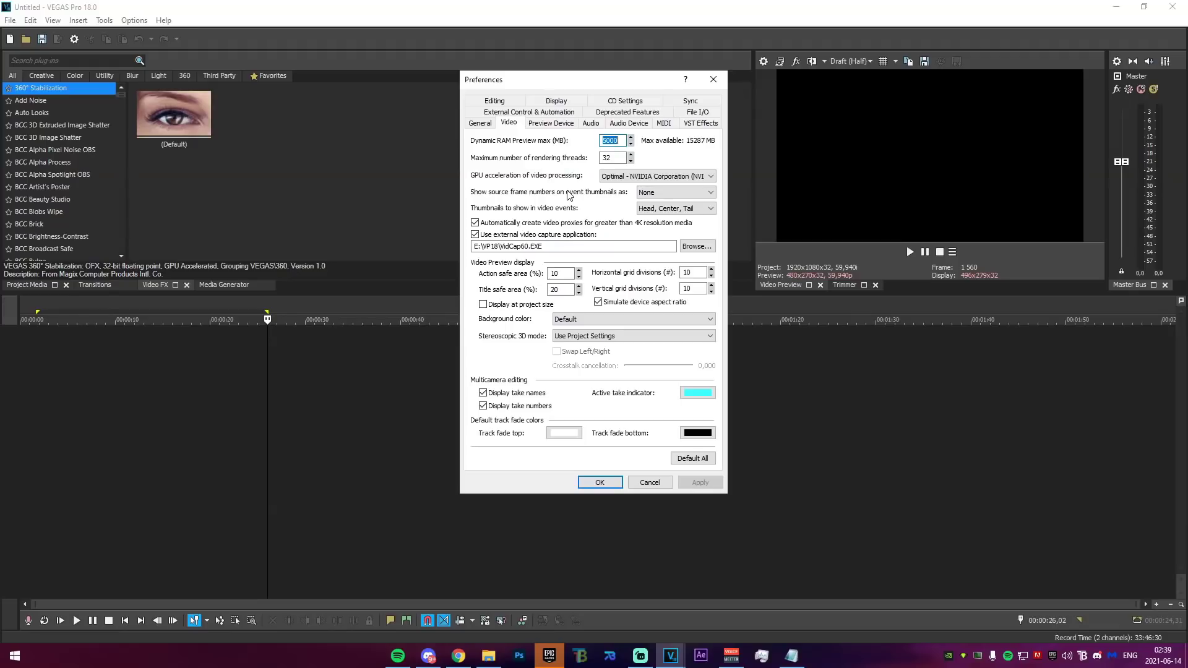
click(712, 79)
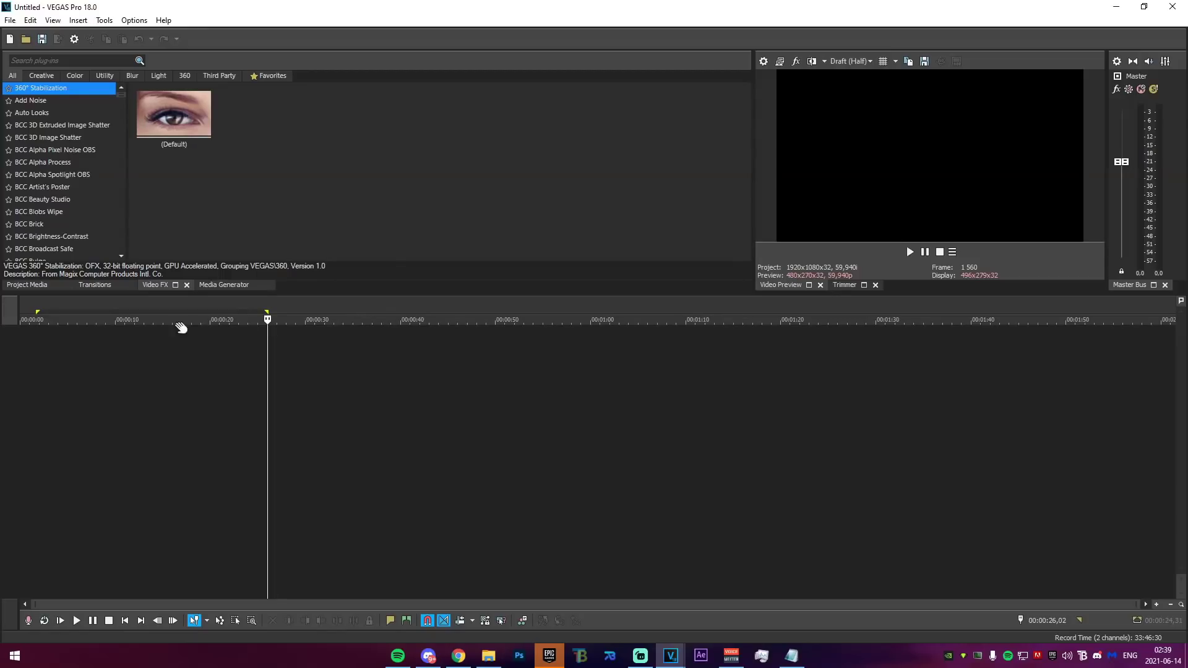
Browse the Project Media, Transitions and Video FX lists in the docked panel
click(35, 286)
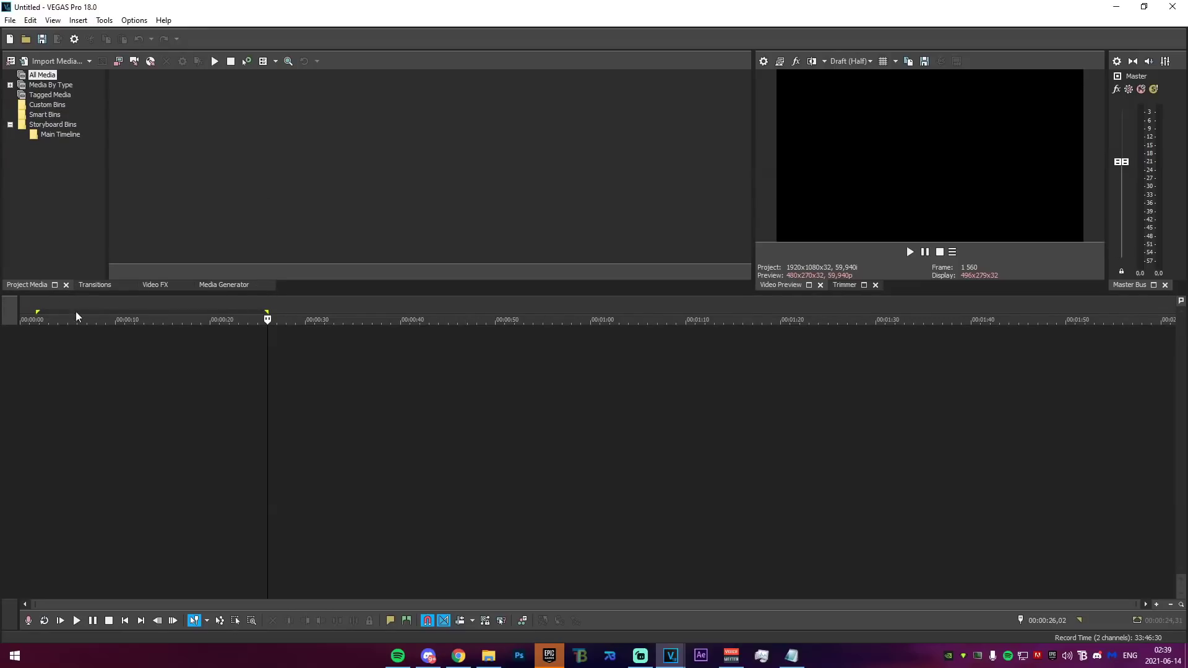
click(95, 284)
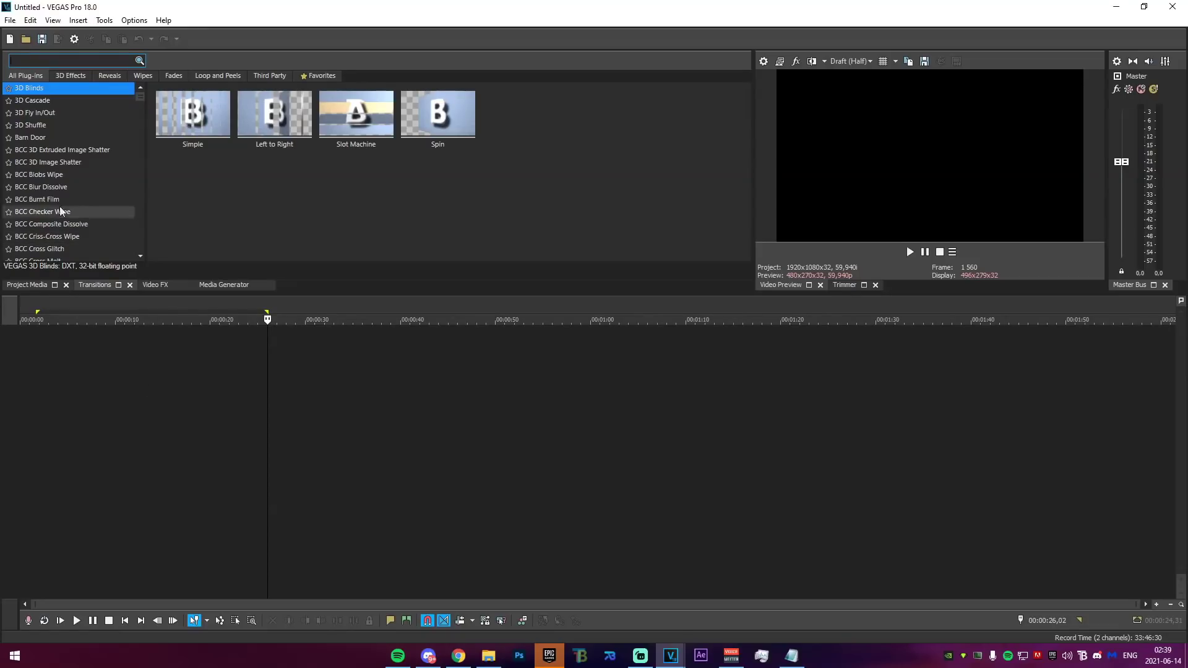
drag(141, 98, 121, 115)
click(155, 285)
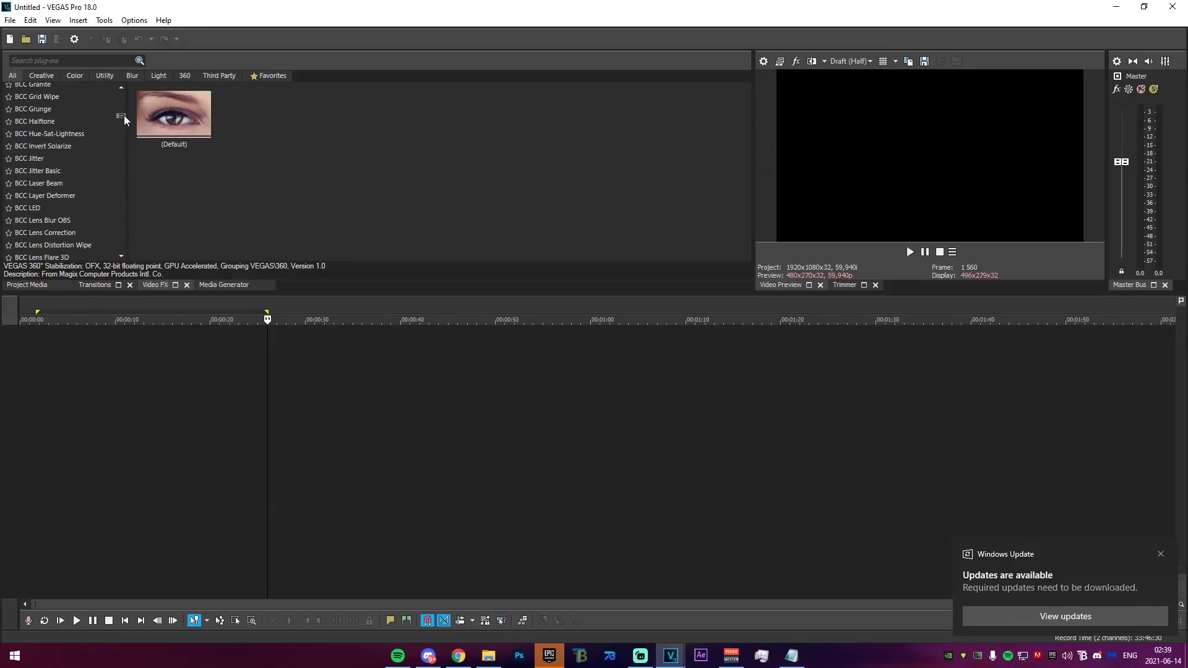
Dismiss the Windows update notification and switch the panel to Media Generators with Alt+9
click(1160, 555)
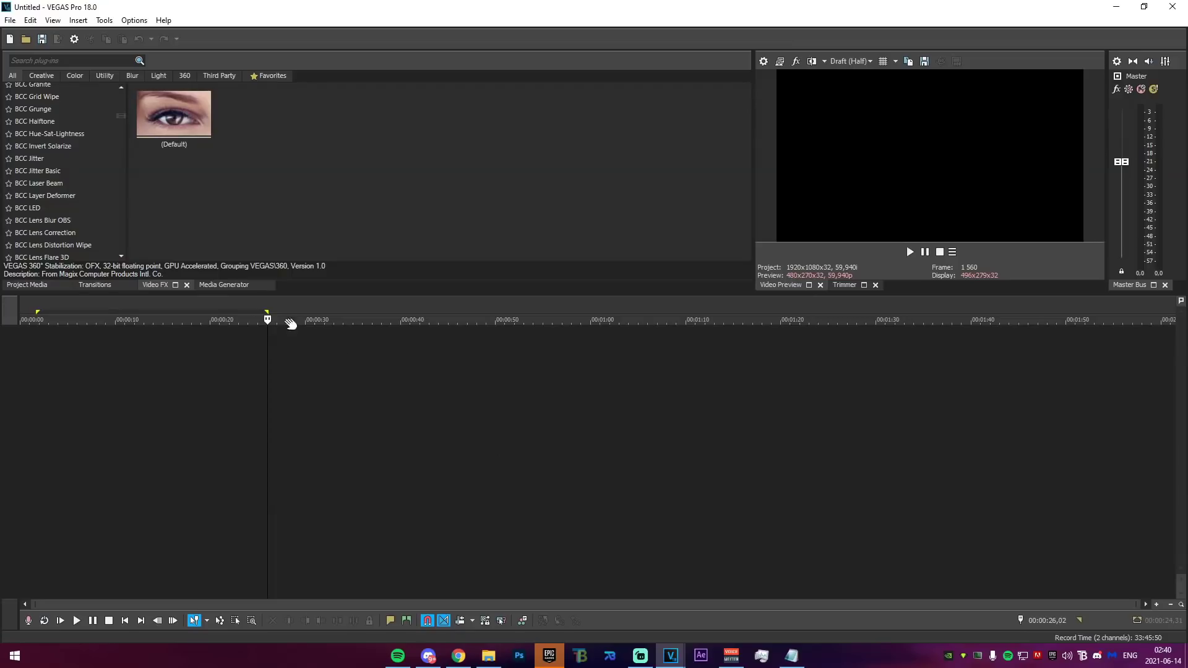
drag(121, 115, 121, 179)
scroll(101, 231, down, 3)
scroll(87, 150, up, 10)
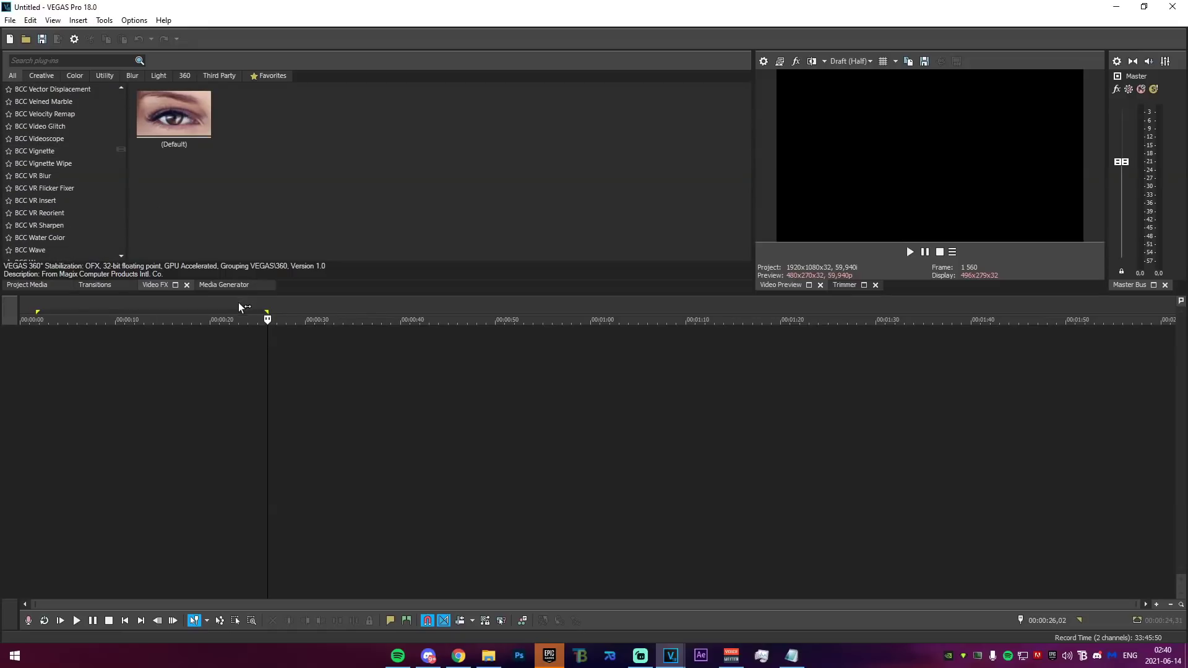
key(alt+9)
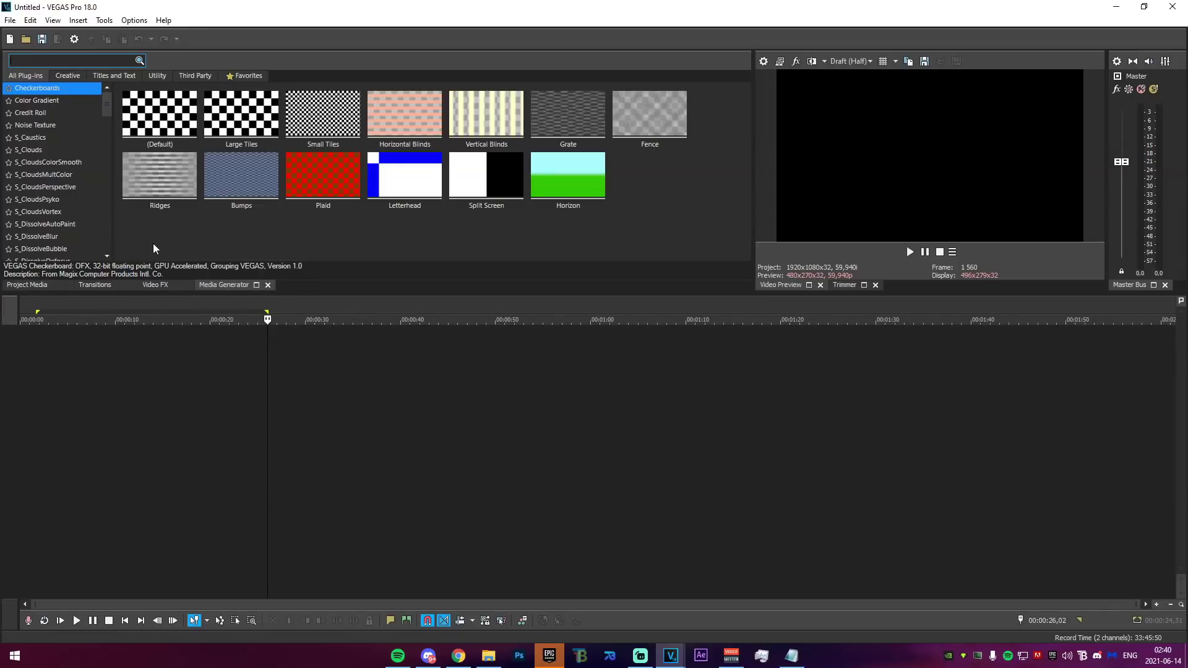
Preview the S_Shape presets, then the Test Pattern and Color Bars presets like SMPTE Bars
drag(107, 112, 106, 169)
click(73, 171)
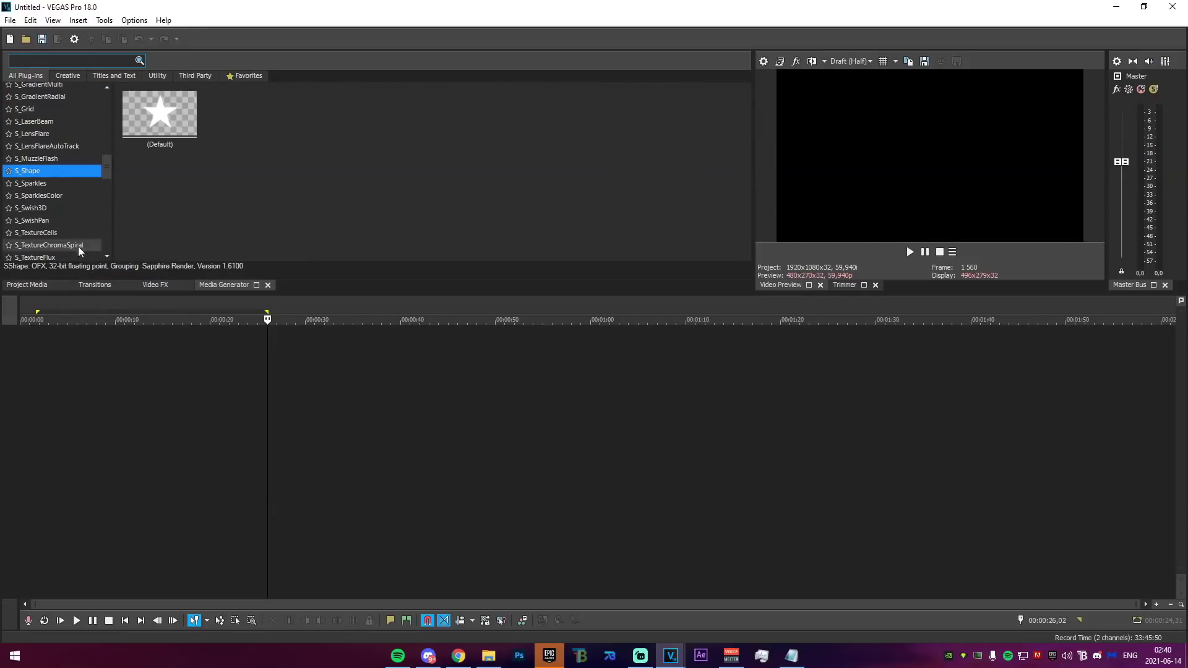
drag(106, 176, 106, 237)
click(85, 214)
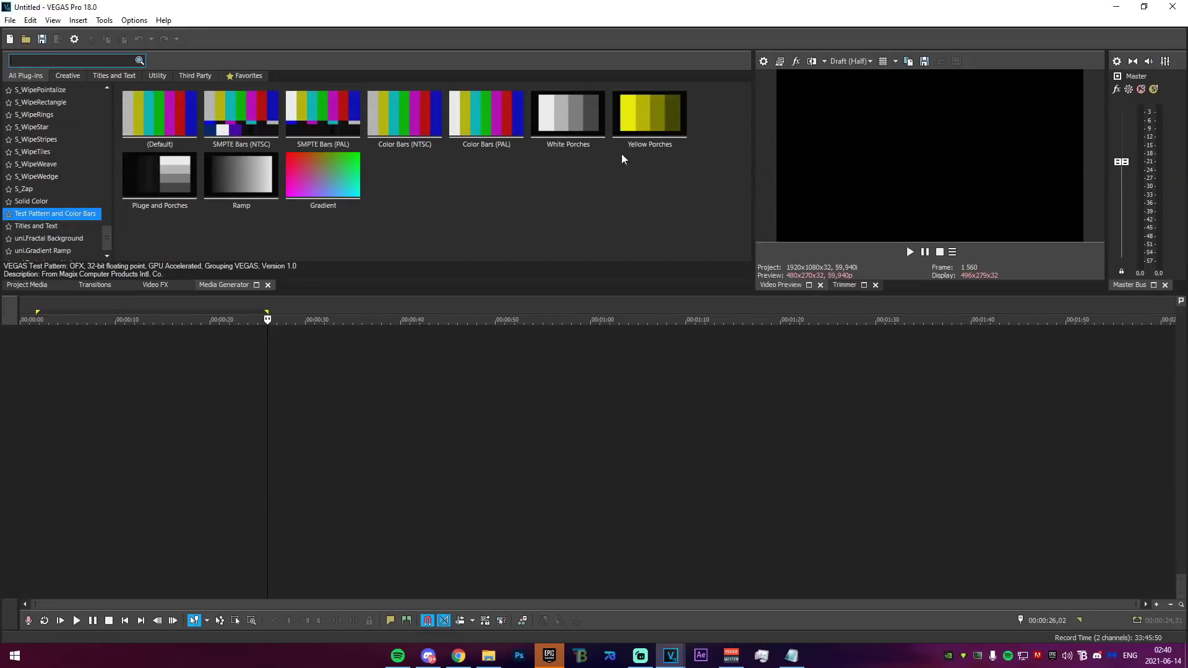
drag(107, 238, 107, 100)
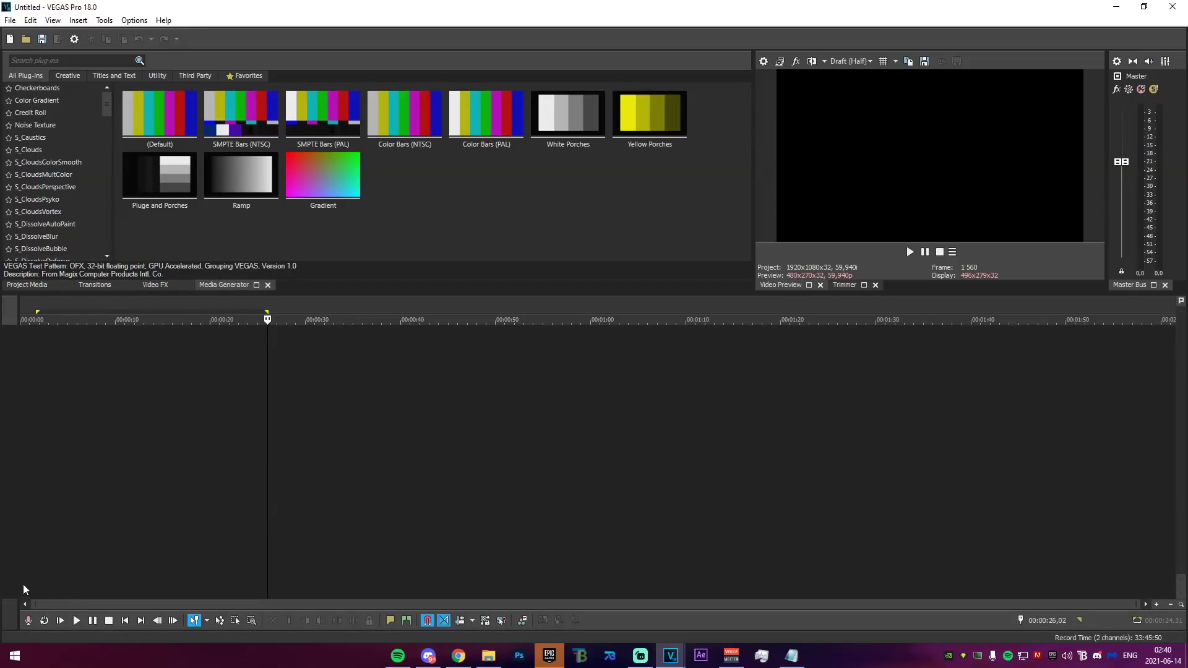
Set the loop region from 00:00:00,00 to about 00:00:22,38, leaving loop playback off
click(43, 620)
drag(36, 312, 21, 312)
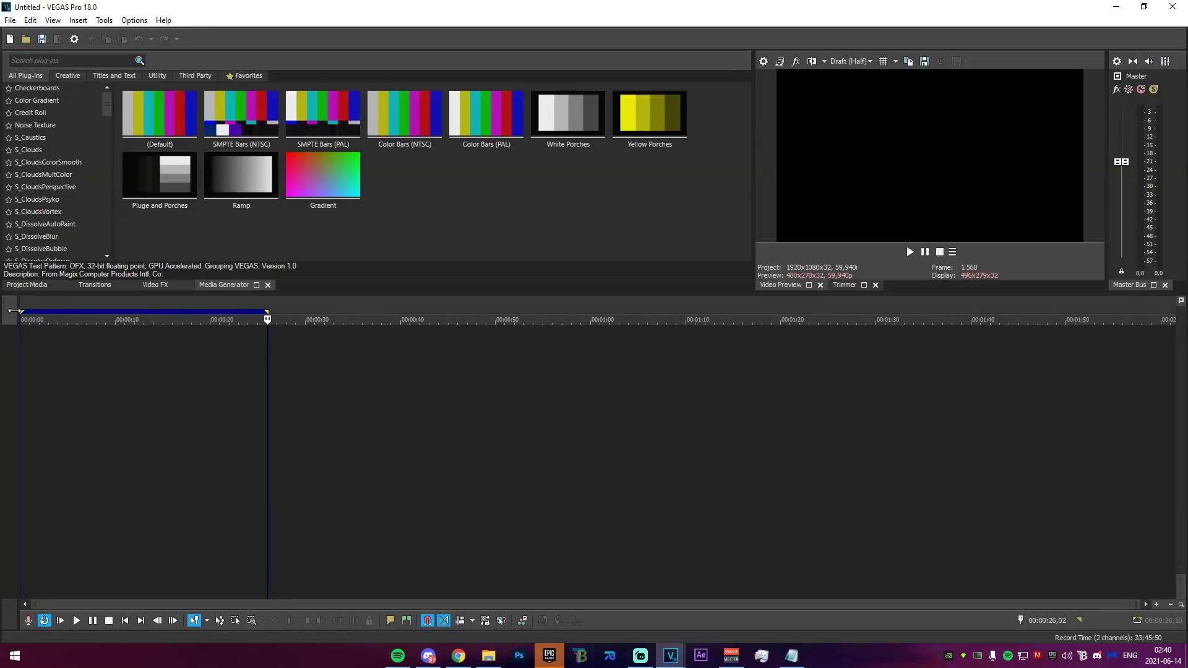
mouse_move(264, 313)
mouse_down()
mouse_move(397, 313)
mouse_move(207, 312)
mouse_move(234, 312)
mouse_move(227, 342)
mouse_up()
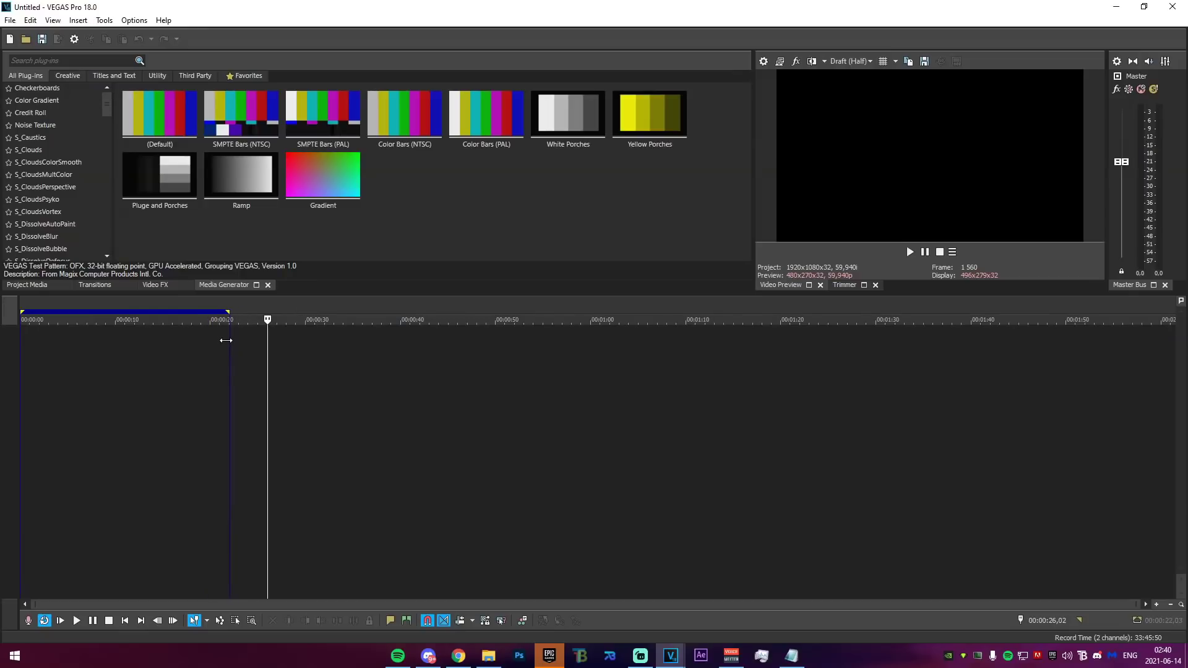
click(43, 621)
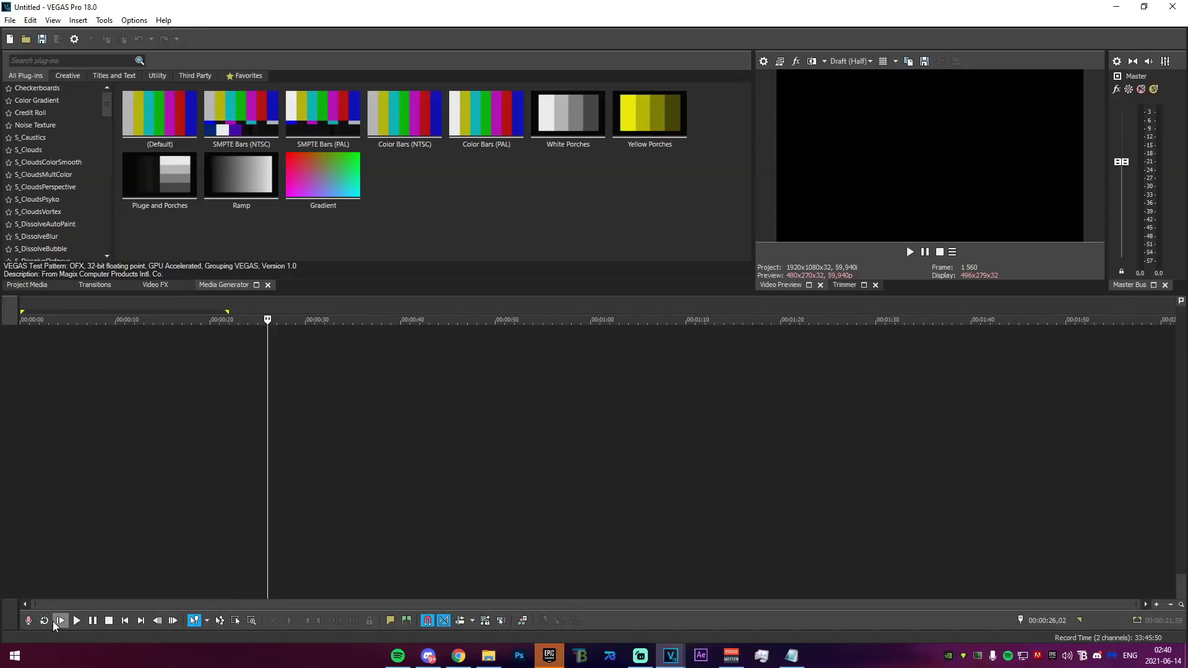